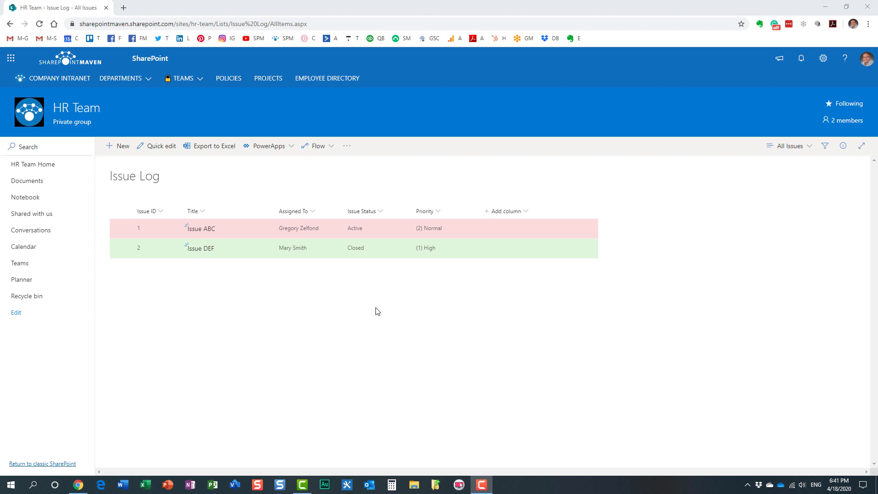
Open List settings for the Issue Log list from the gear menu.
click(819, 64)
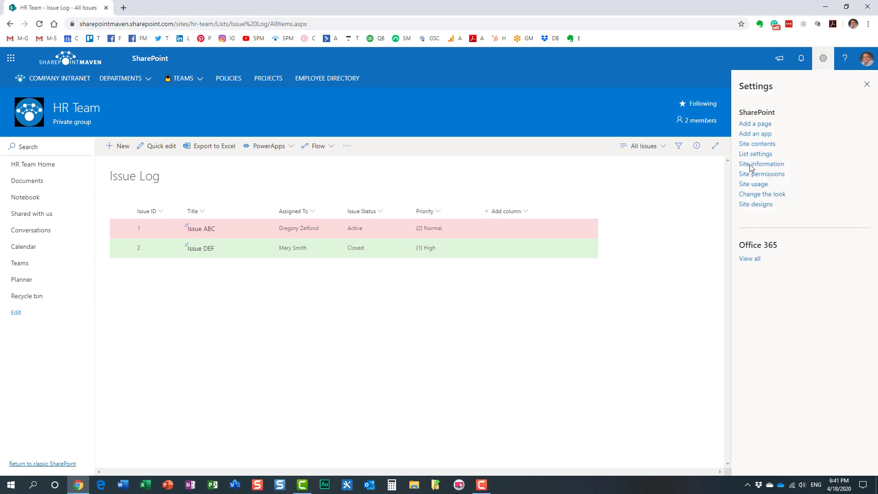
click(756, 155)
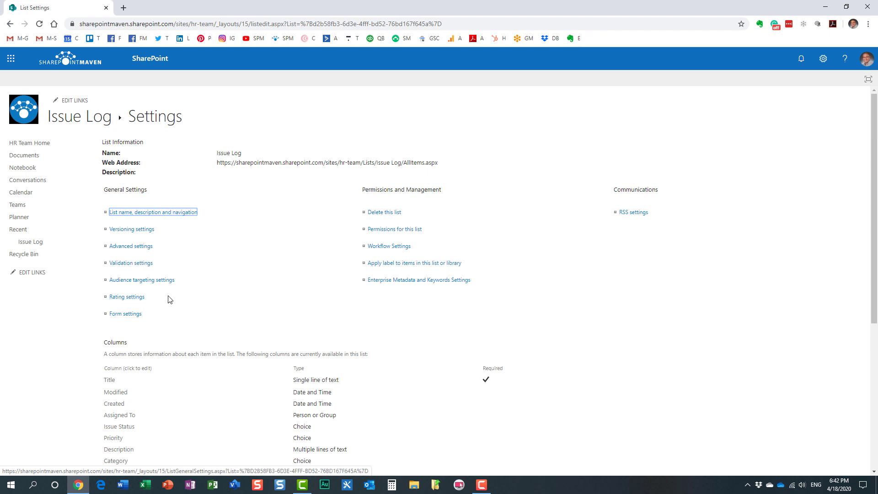
In the Issue Log's Rating settings, allow rating and choose Likes as the voting experience.
click(133, 298)
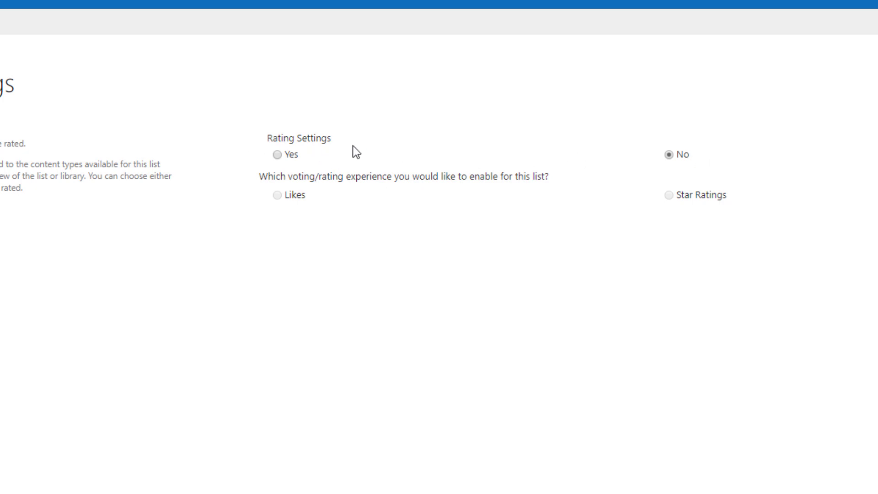
click(285, 154)
click(277, 195)
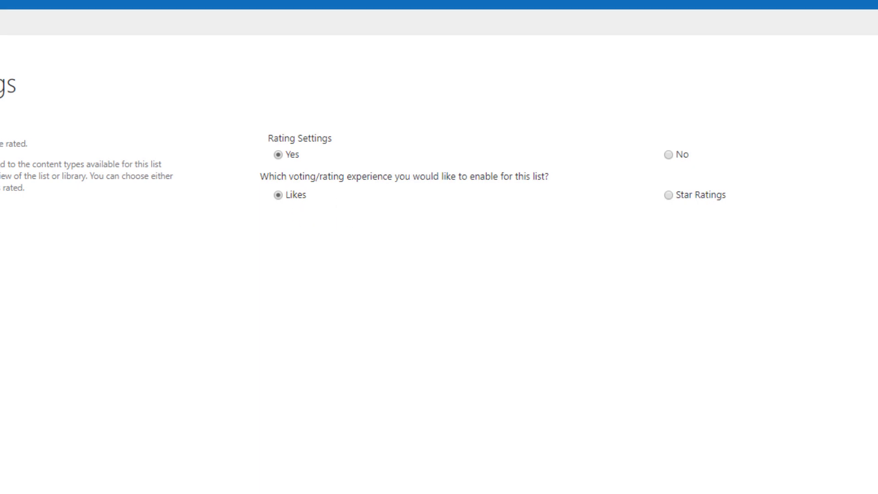
Save the rating settings, review the new Rating (0-5), Number of Ratings and Number of Likes columns, and return to Issue Log.
key(Return)
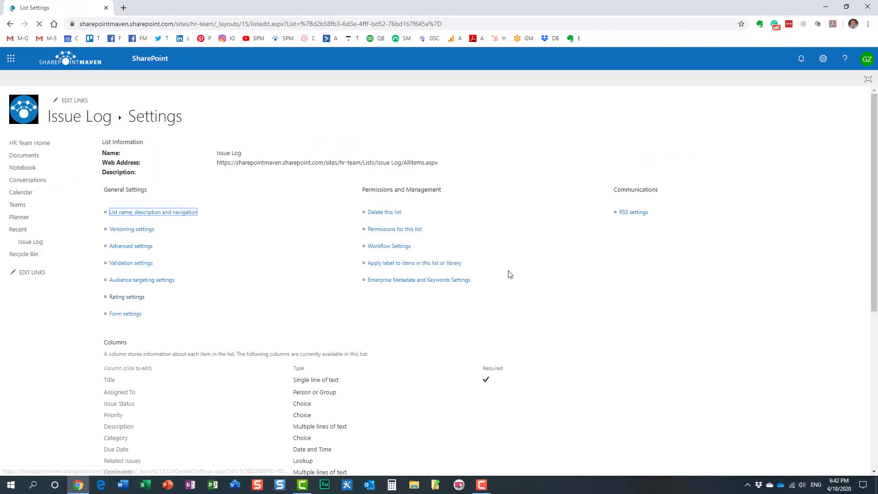
scroll(398, 290, down, 5)
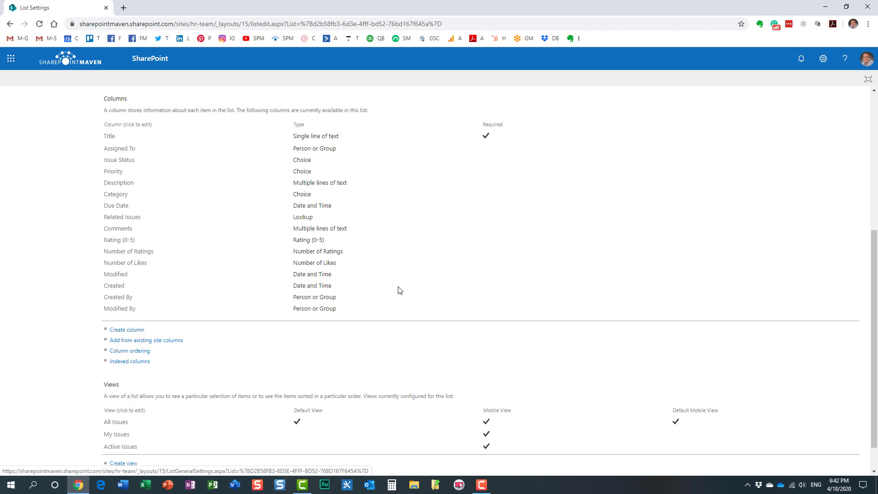
scroll(137, 228, up, 2)
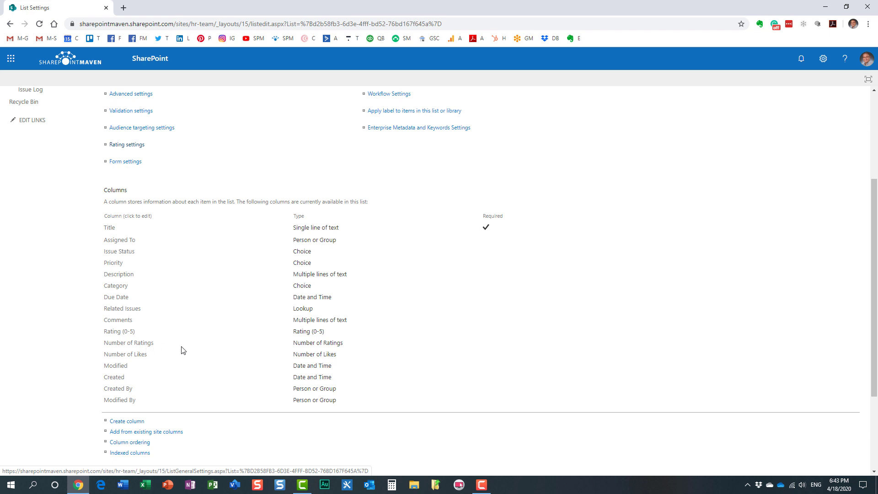
scroll(182, 358, up, 4)
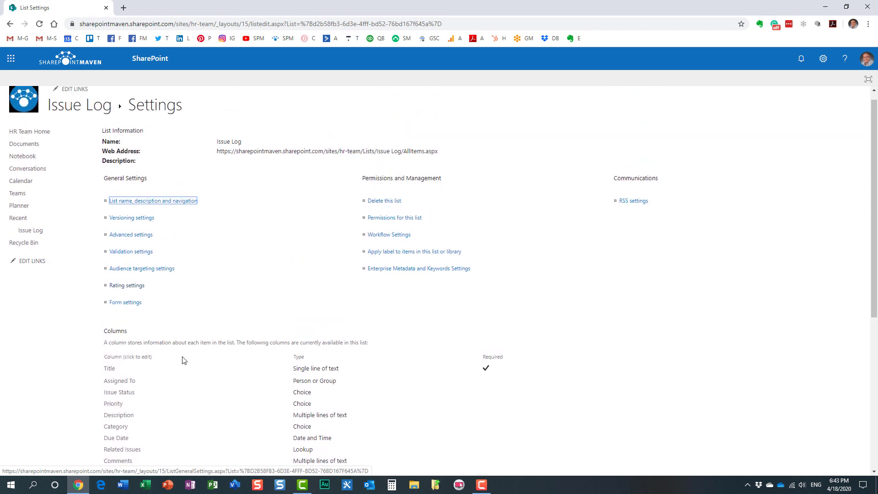
click(87, 118)
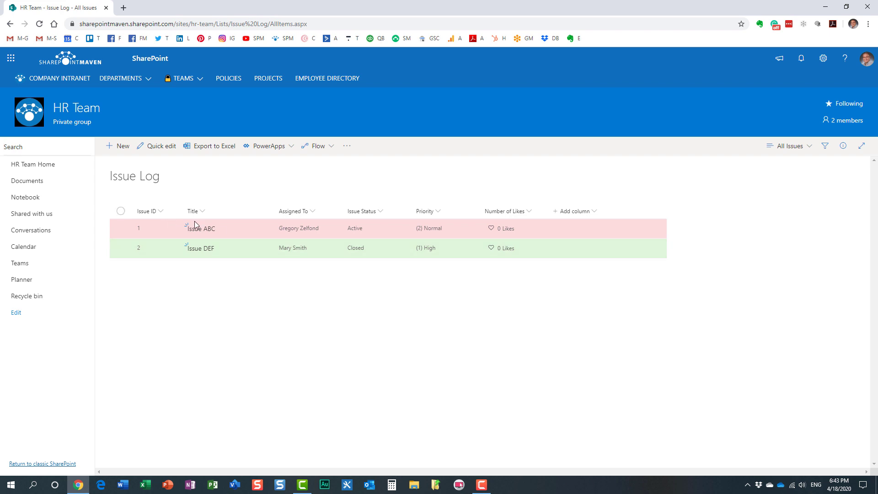
Like Issue ABC so it shows 1 Like, then go to the Documents library.
click(496, 227)
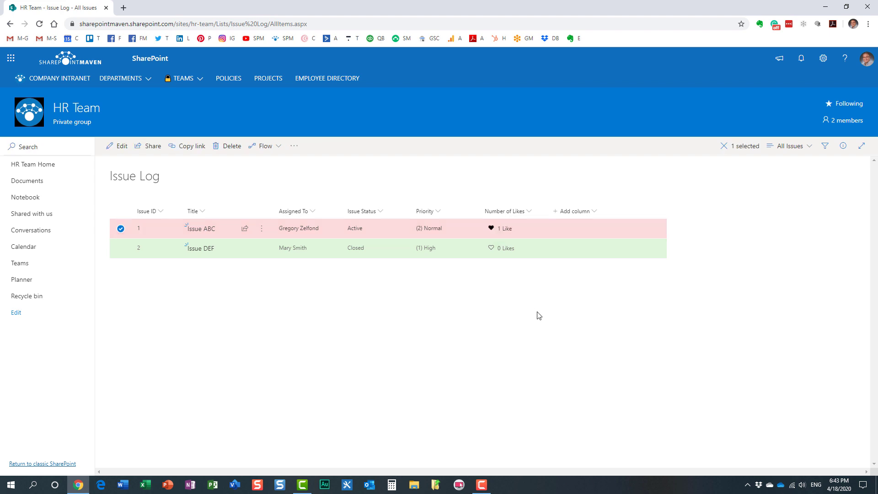
click(493, 229)
click(490, 227)
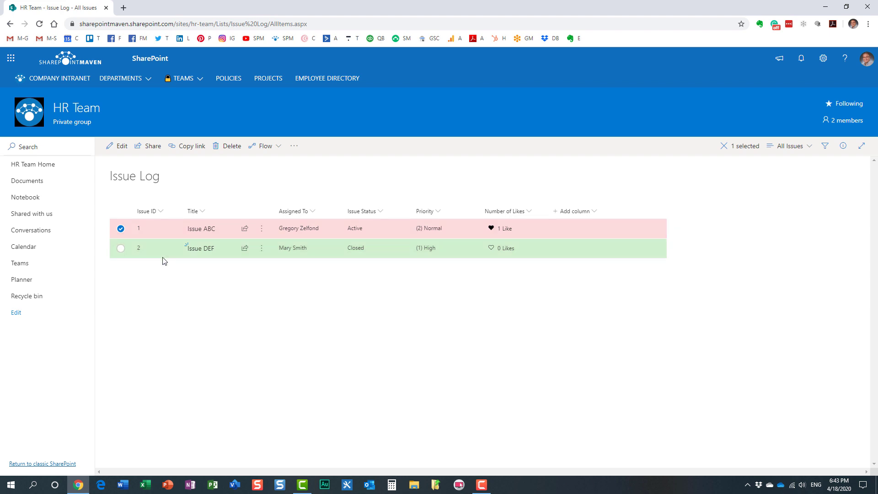
click(28, 180)
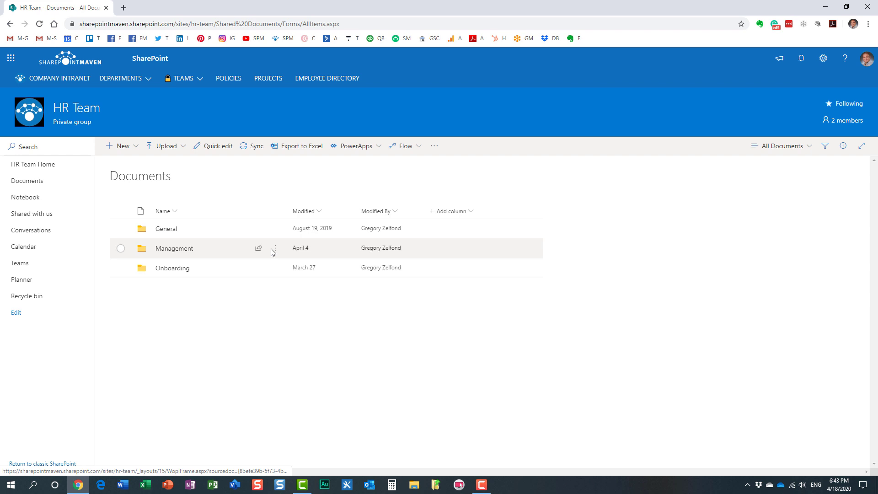
Browse the Management and General folders, then open the Documents library's Library settings.
click(184, 249)
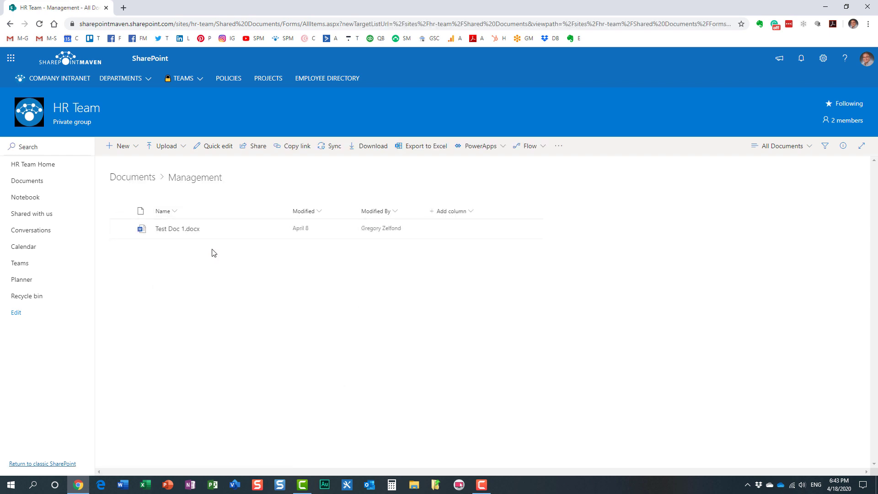
click(129, 176)
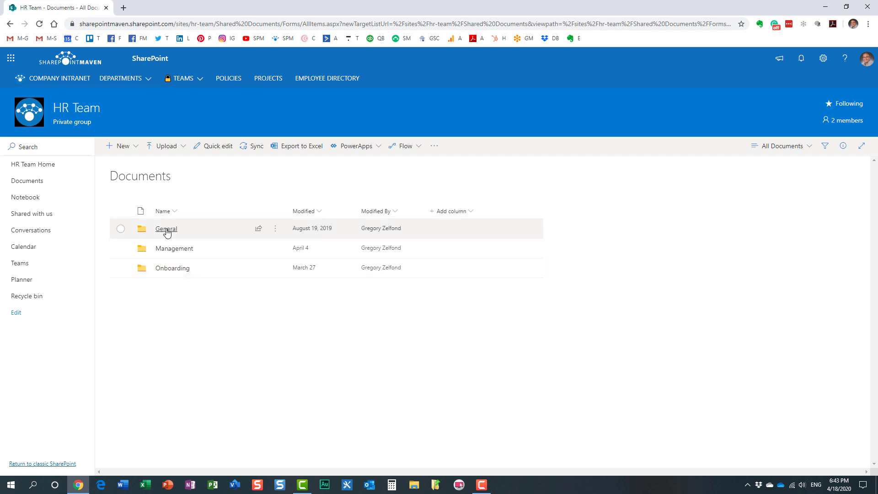
click(167, 229)
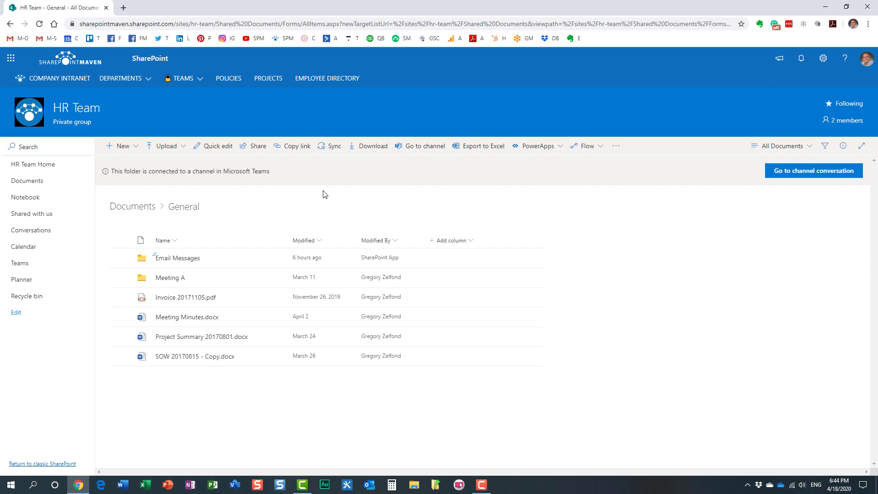
click(822, 60)
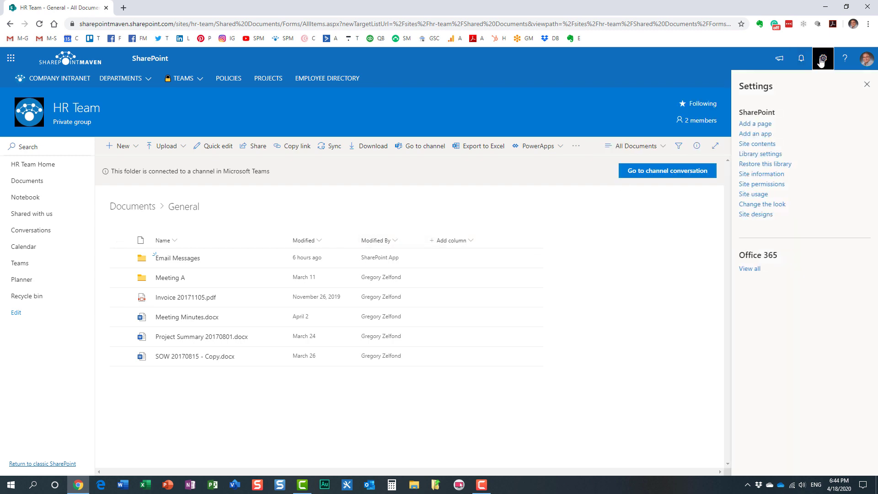
click(775, 156)
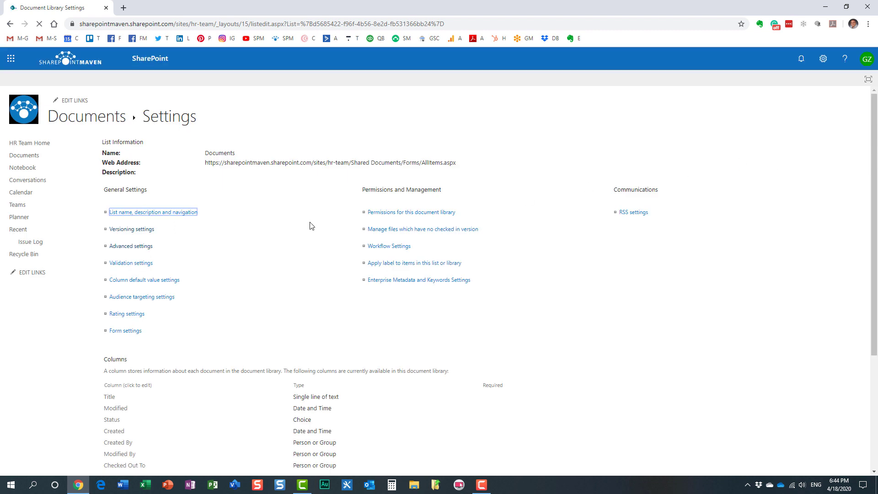
Enable Star Ratings for the Documents library and review its new Rating (0-5) and Number of Ratings columns.
click(130, 315)
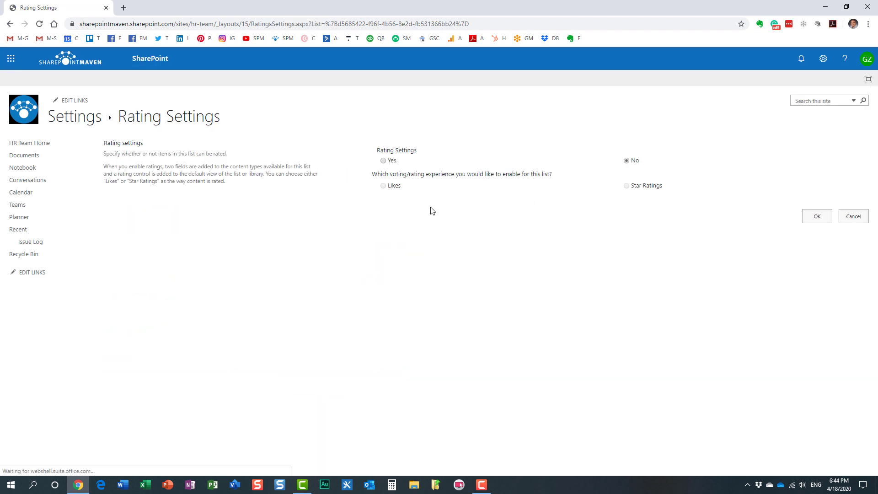
click(383, 161)
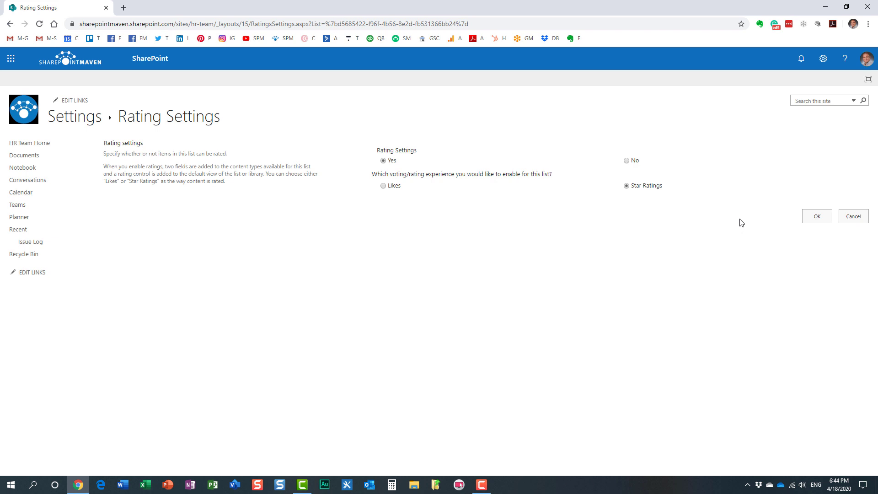
click(808, 221)
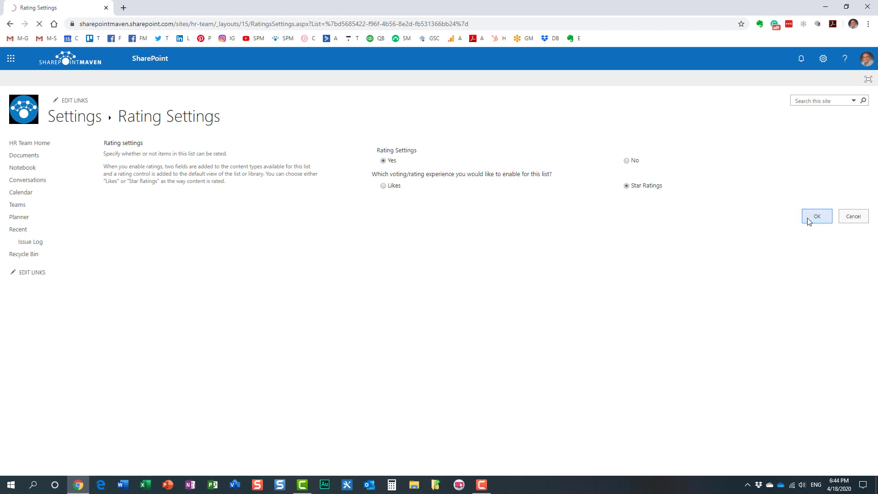
scroll(284, 315, down, 3)
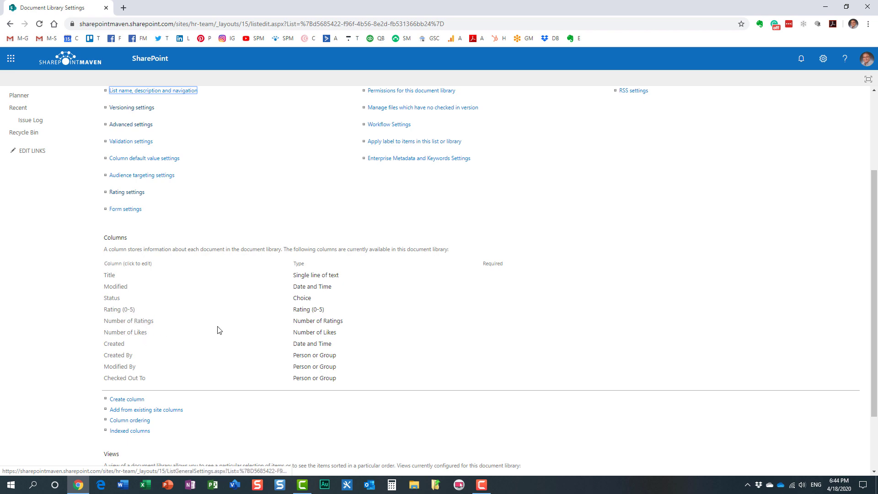
scroll(224, 320, up, 3)
Back in Documents, confirm the All Documents view still displays Rating (0-5), then cancel out.
click(101, 119)
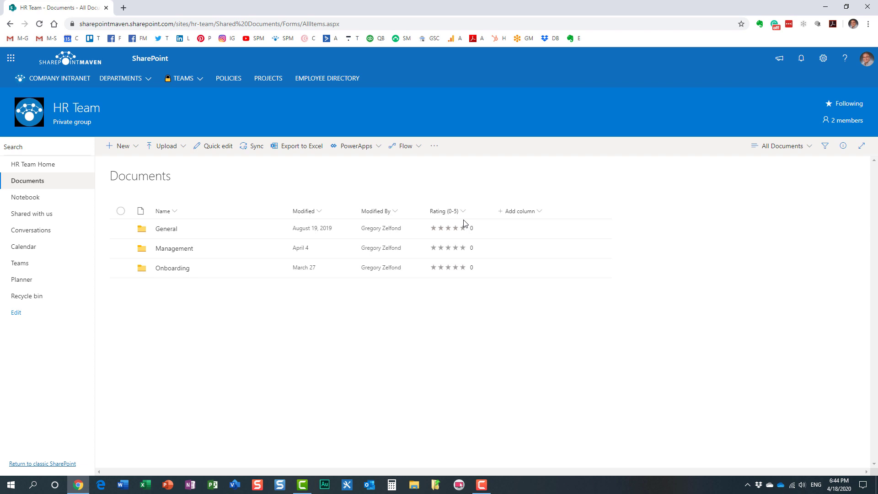
click(789, 147)
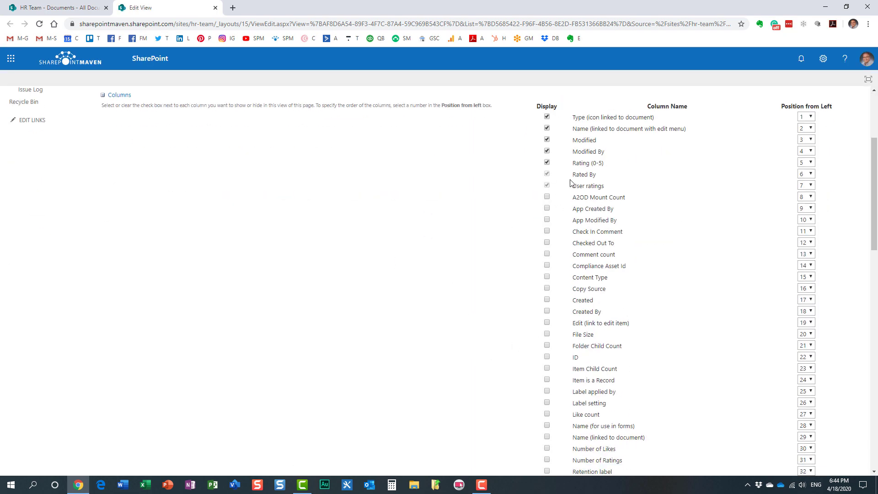
click(547, 164)
click(547, 163)
scroll(494, 310, up, 3)
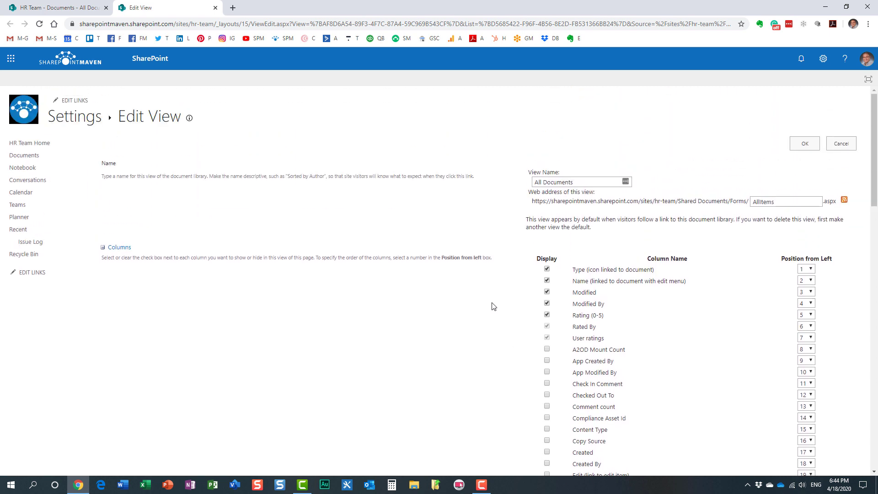
click(840, 144)
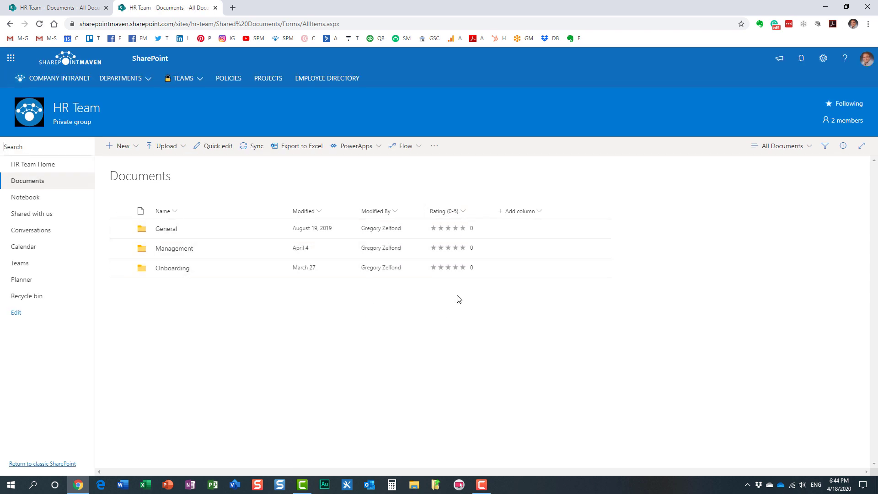
In the General folder, rate Invoice 20171105.pdf five stars, Meeting Minutes.docx one star, and Project Summary 20170801.docx.
click(166, 229)
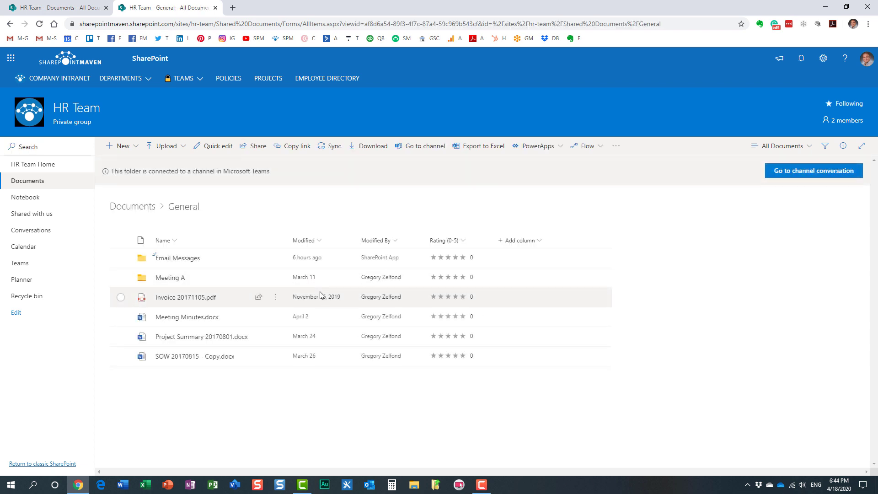
click(462, 296)
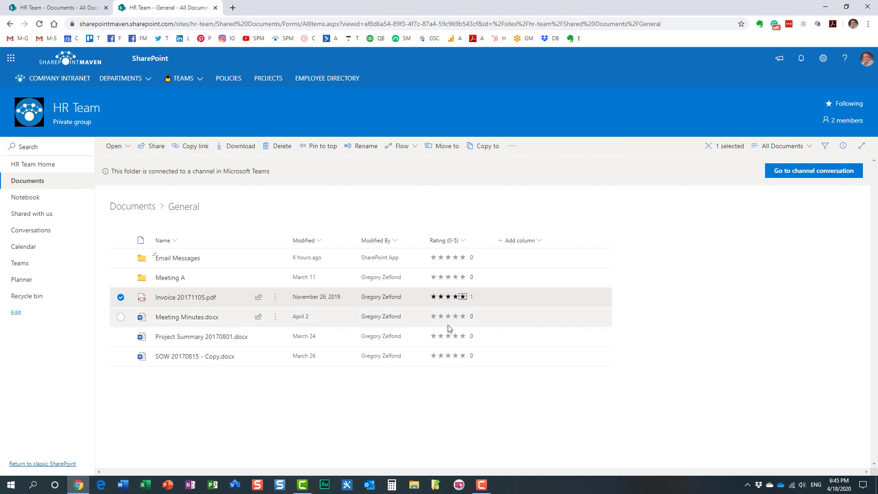
click(433, 316)
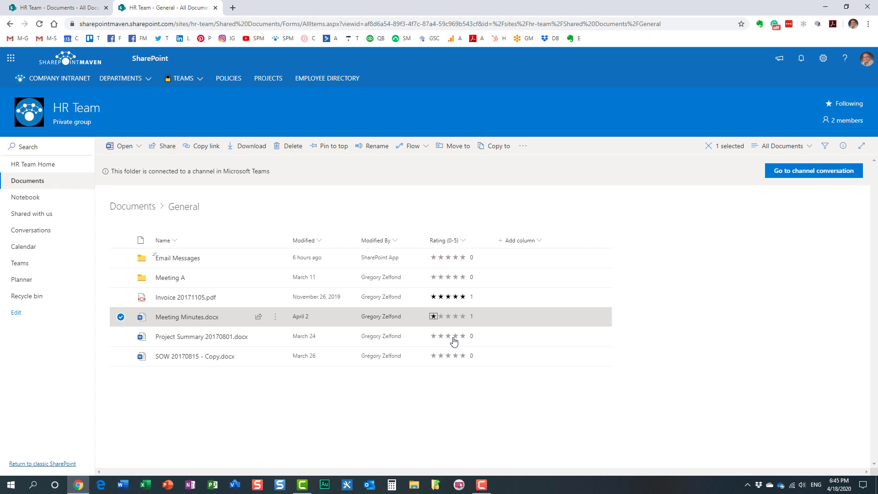
click(455, 336)
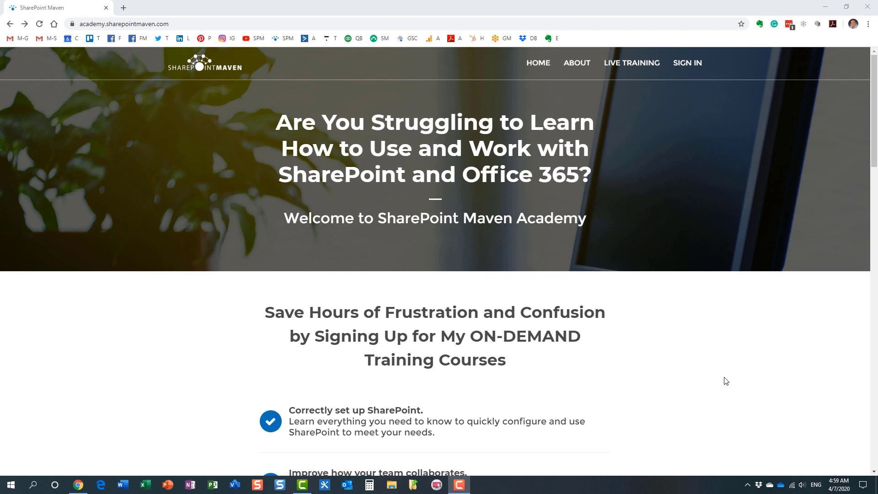
Look at the For End Users courses, then switch to the For Site Owners courses.
scroll(650, 339, down, 3)
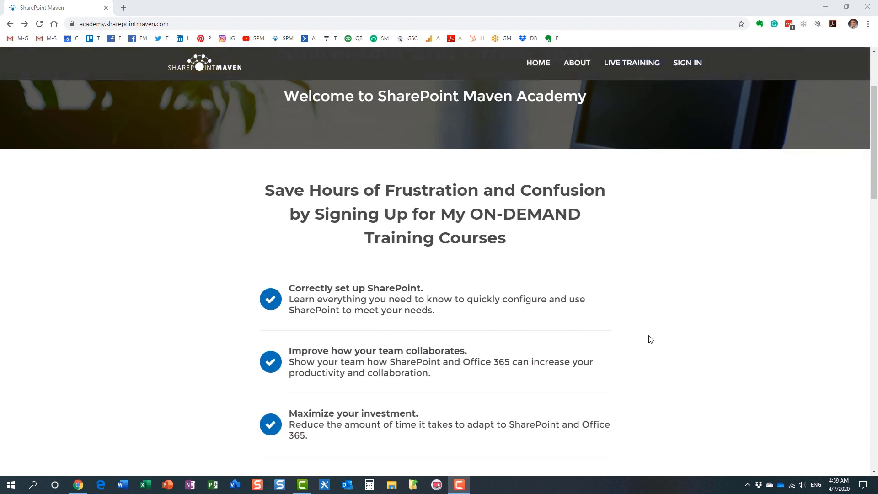
scroll(650, 339, down, 6)
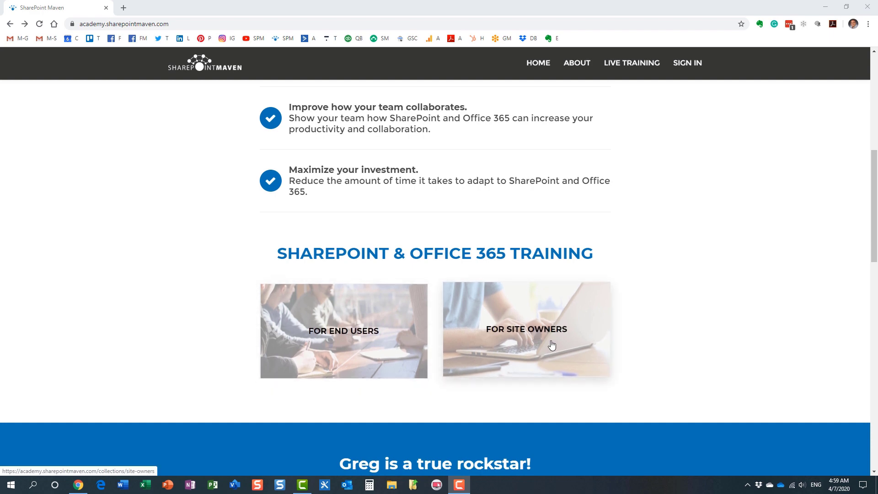
click(353, 329)
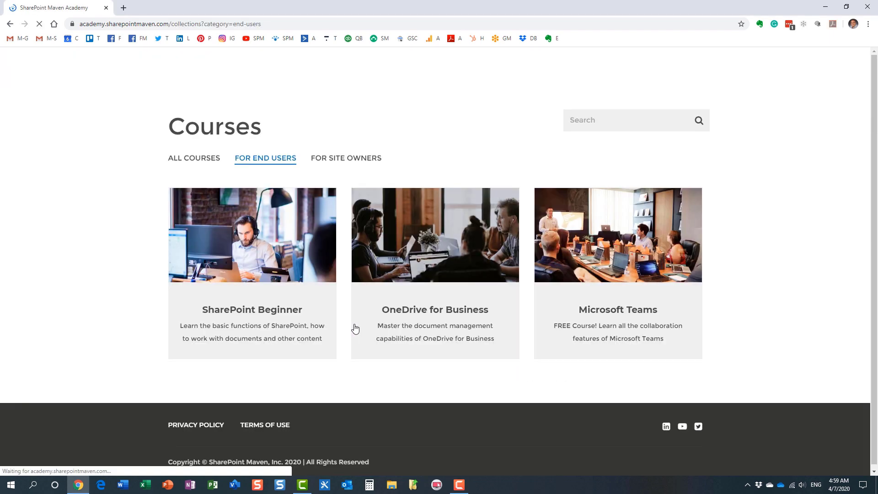
click(10, 26)
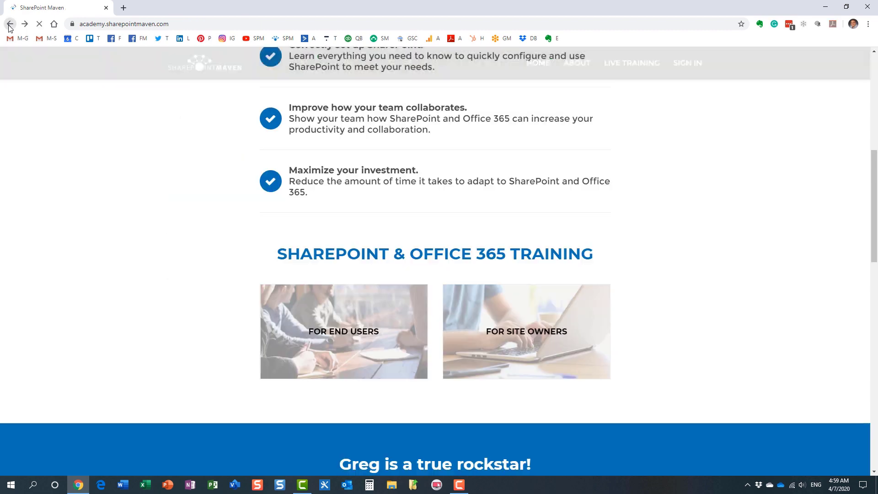
click(475, 316)
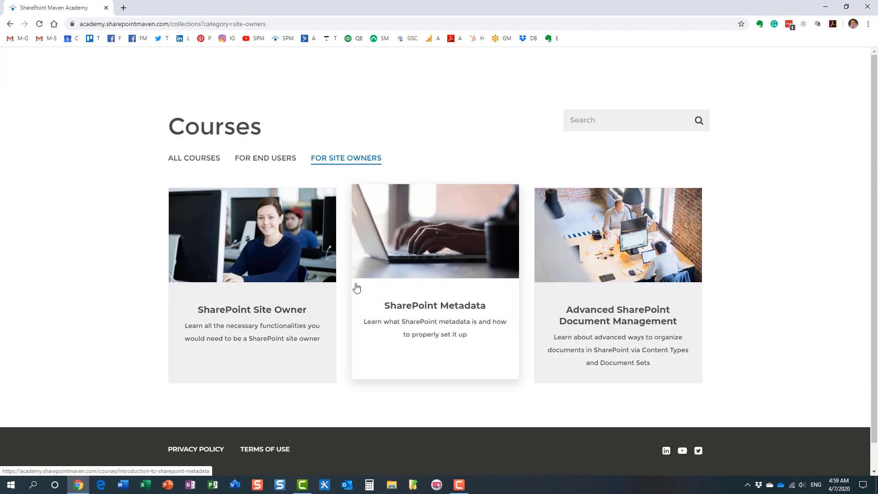